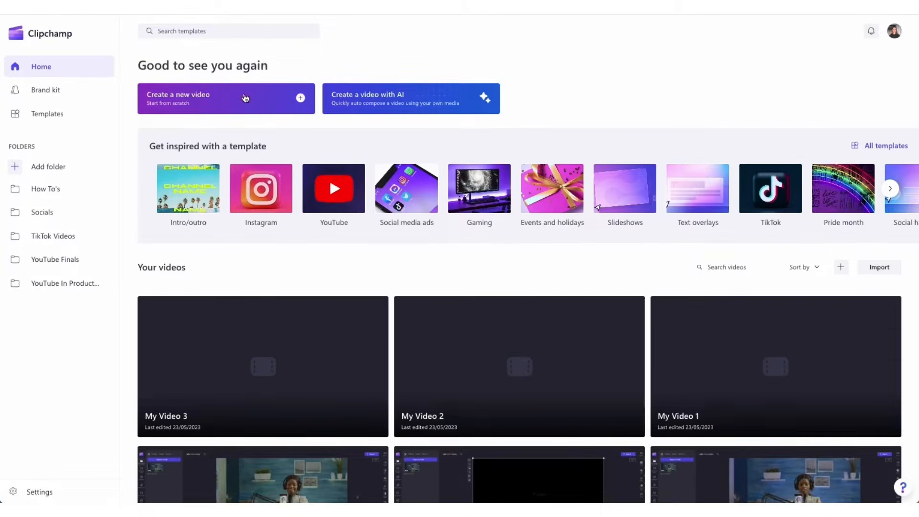
Step: Create a new video from scratch and import Vid 1.mp4 from the Demo folder
{"action": "left_click", "coordinate": [244, 99]}
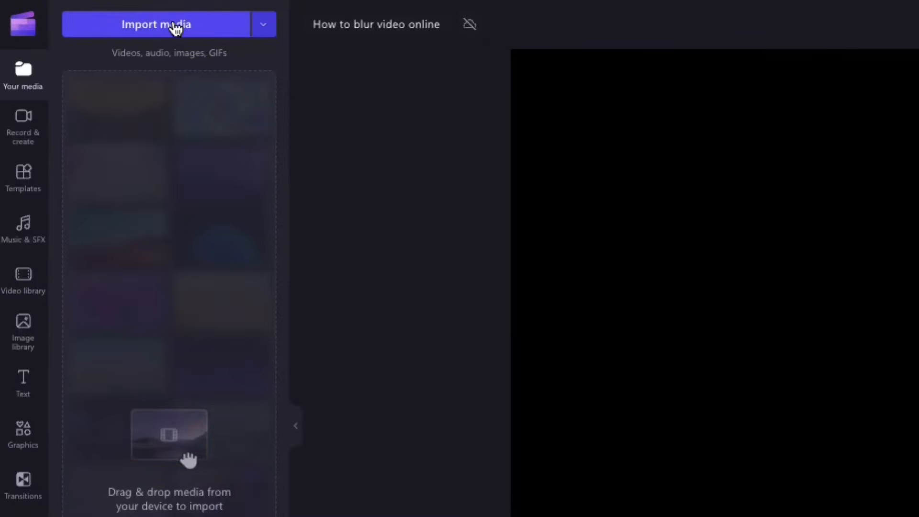
{"action": "left_click", "coordinate": [171, 26]}
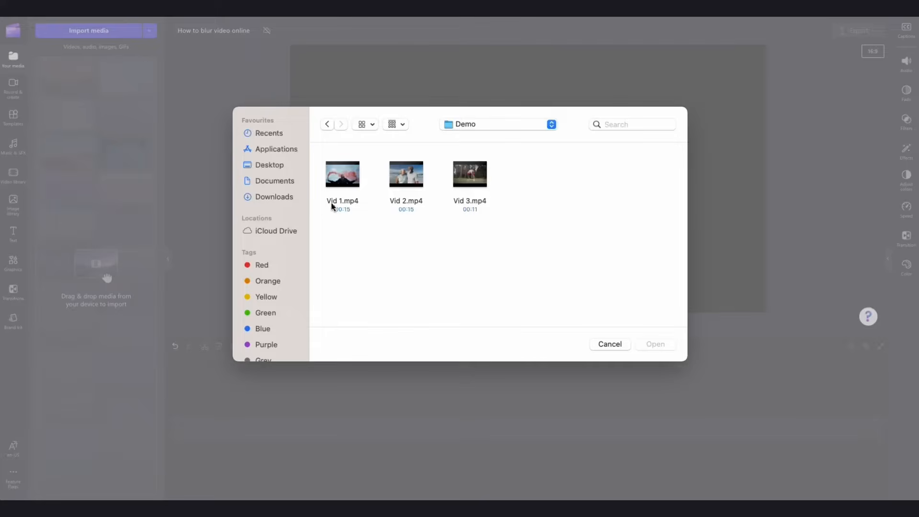
{"action": "left_click", "coordinate": [339, 182]}
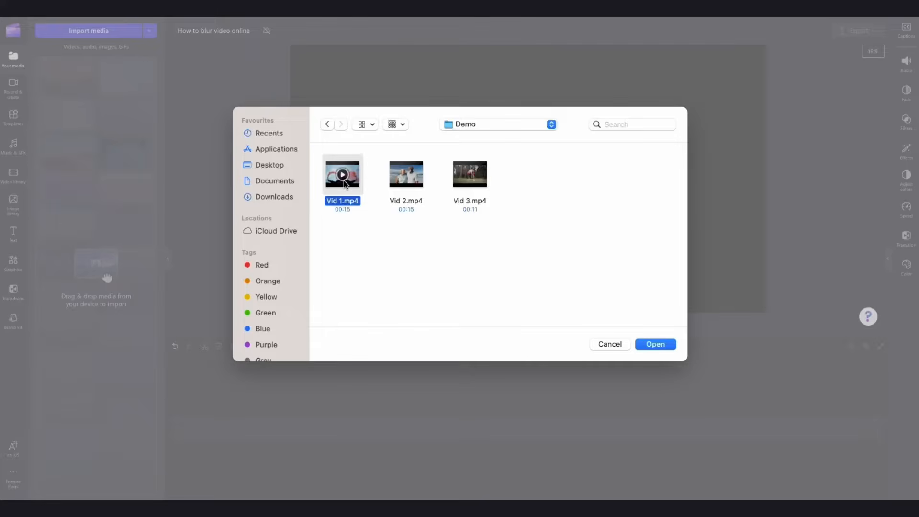
{"action": "left_click", "coordinate": [669, 345]}
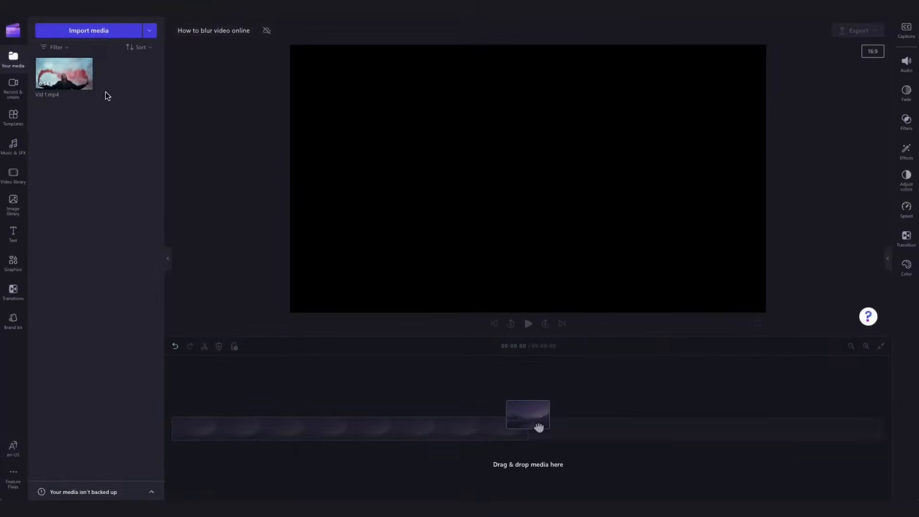
Step: Place Vid 1.mp4 on the timeline and apply the Blur effect to the whole clip
{"action": "mouse_move", "coordinate": [61, 75]}
{"action": "left_click_drag", "start_coordinate": [61, 74], "coordinate": [205, 421]}
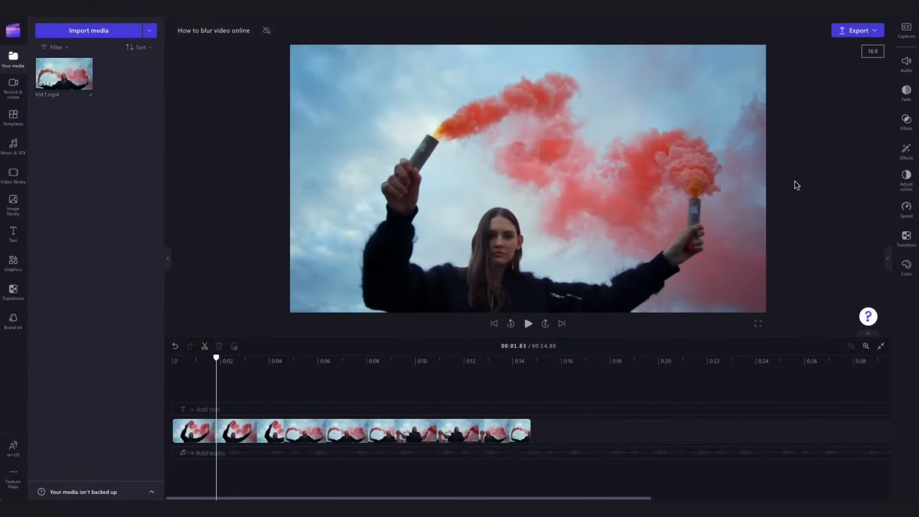
{"action": "left_click", "coordinate": [481, 241]}
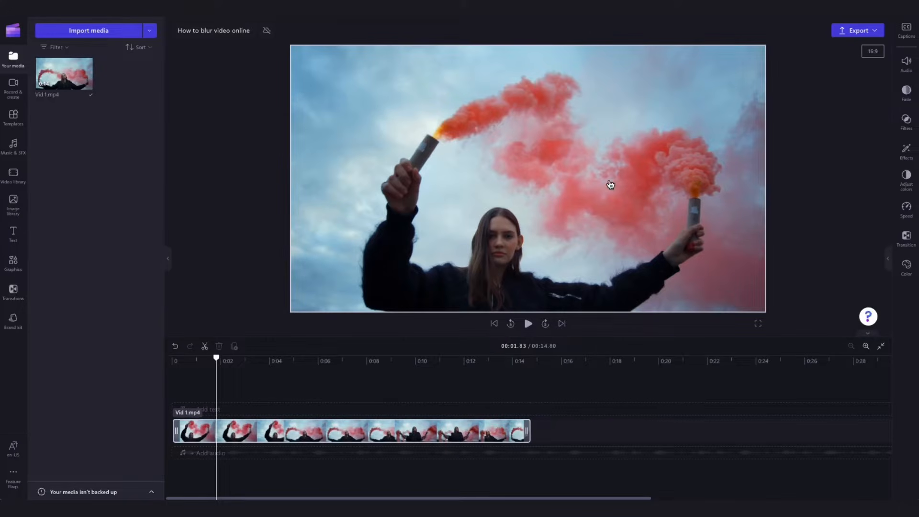
{"action": "left_click", "coordinate": [454, 437]}
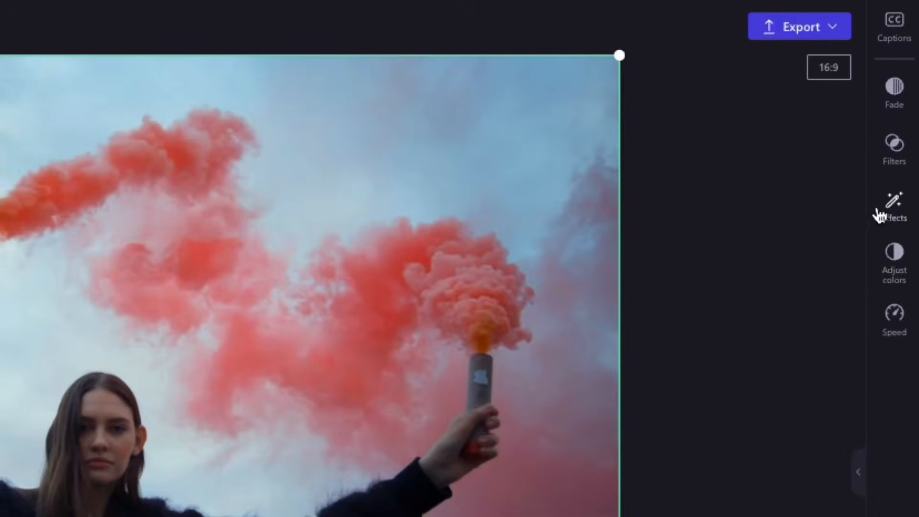
{"action": "left_click", "coordinate": [895, 211]}
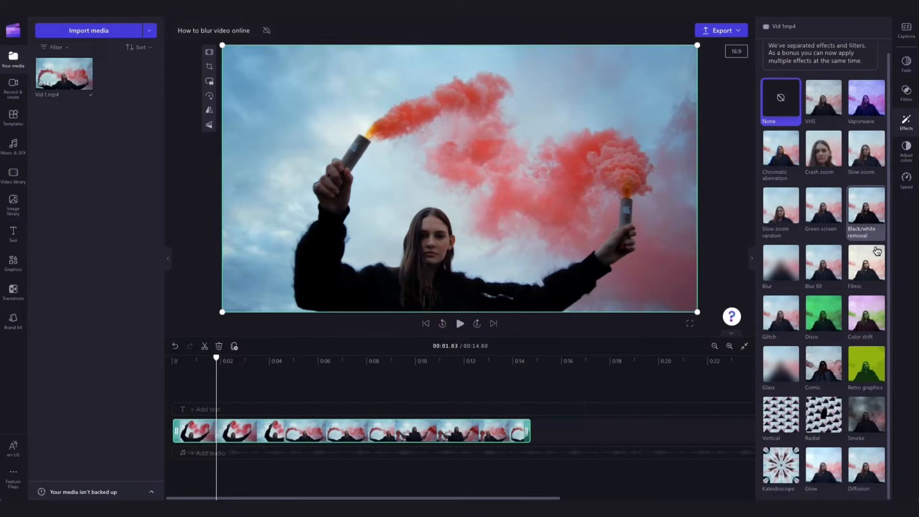
{"action": "left_click", "coordinate": [785, 265]}
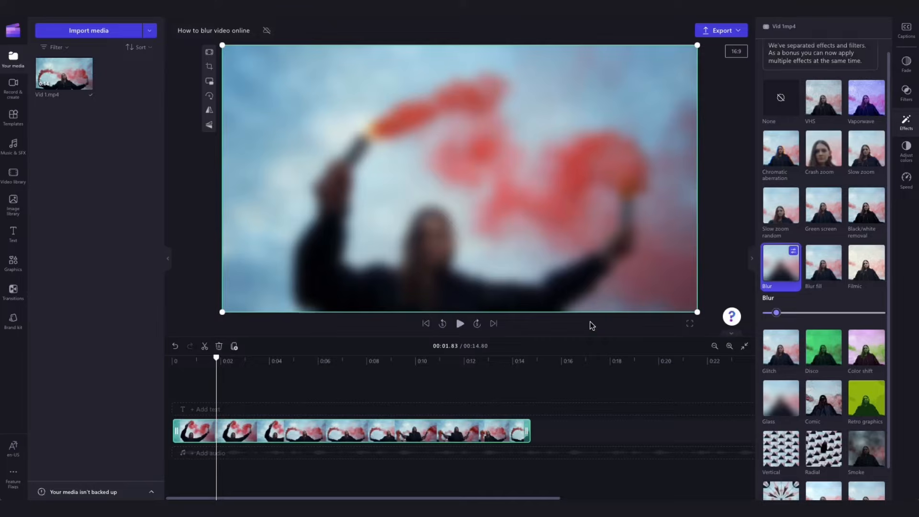
Step: Play back the blurred clip and slightly adjust the strength of its Blur effect
{"action": "left_click", "coordinate": [460, 324]}
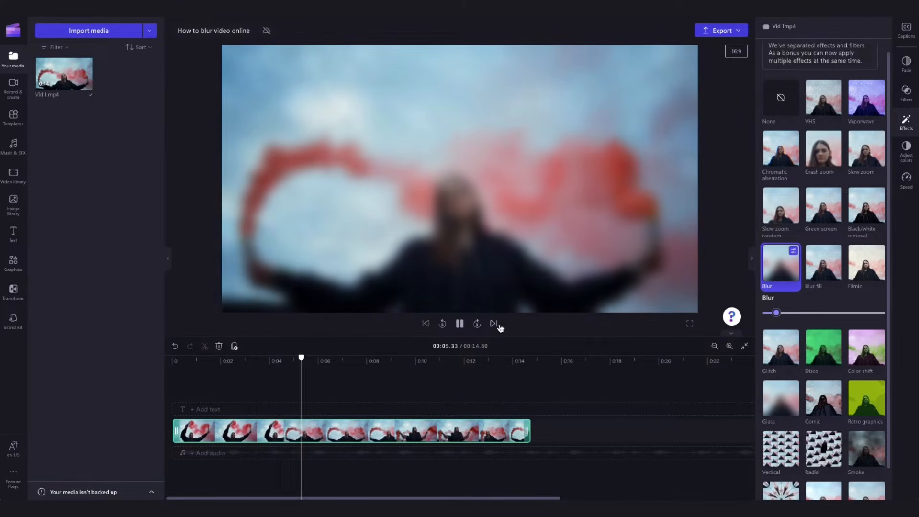
{"action": "left_click", "coordinate": [461, 325]}
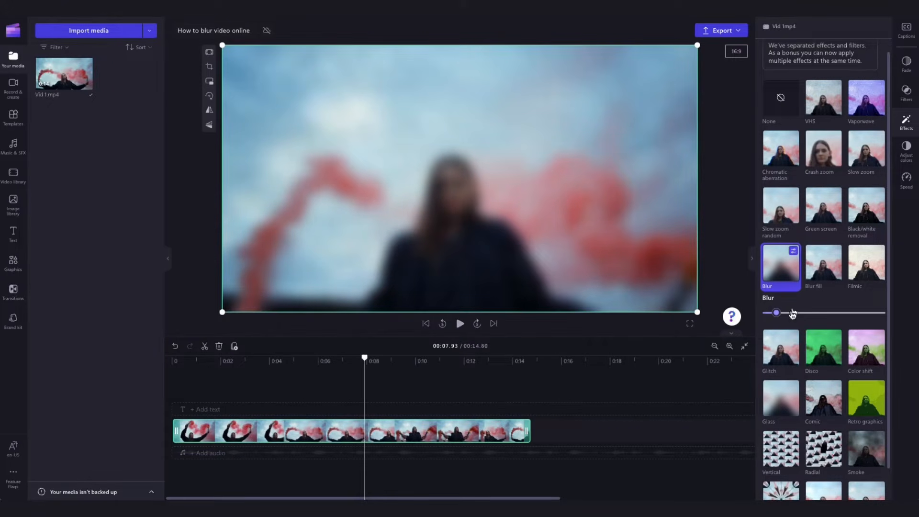
{"action": "mouse_move", "coordinate": [783, 317]}
{"action": "left_mouse_down"}
{"action": "mouse_move", "coordinate": [875, 317]}
{"action": "mouse_move", "coordinate": [765, 317]}
{"action": "mouse_move", "coordinate": [846, 317]}
{"action": "mouse_move", "coordinate": [774, 319]}
{"action": "left_mouse_up"}
{"action": "left_click", "coordinate": [459, 325]}
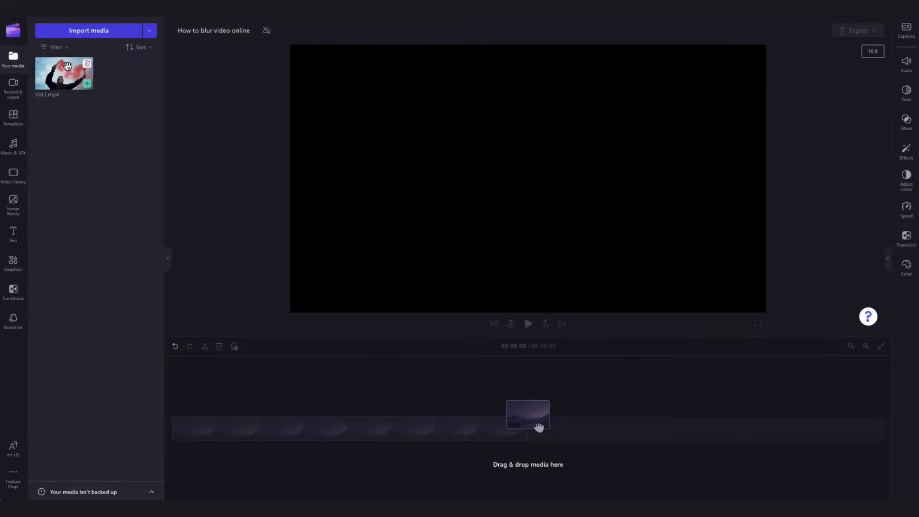
Step: Place Vid 1.mp4 on the empty timeline and split it at 00:04.53 and 00:06.20
{"action": "left_click_drag", "start_coordinate": [64, 73], "coordinate": [211, 424]}
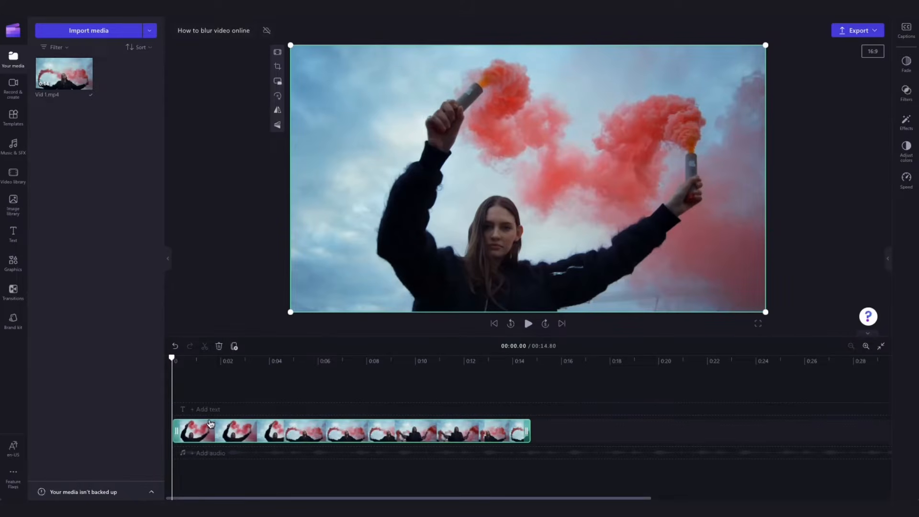
{"action": "left_click_drag", "start_coordinate": [172, 359], "coordinate": [281, 372]}
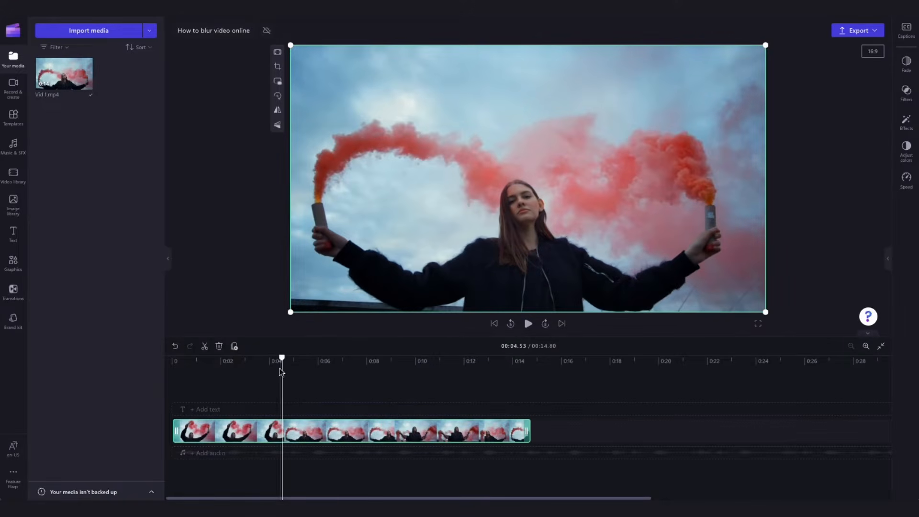
{"action": "left_click", "coordinate": [204, 347]}
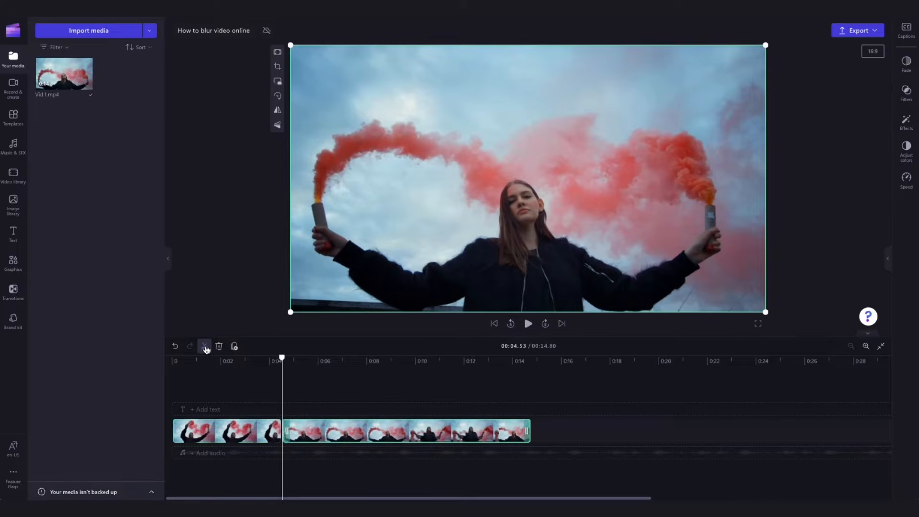
{"action": "left_click_drag", "start_coordinate": [283, 358], "coordinate": [322, 358]}
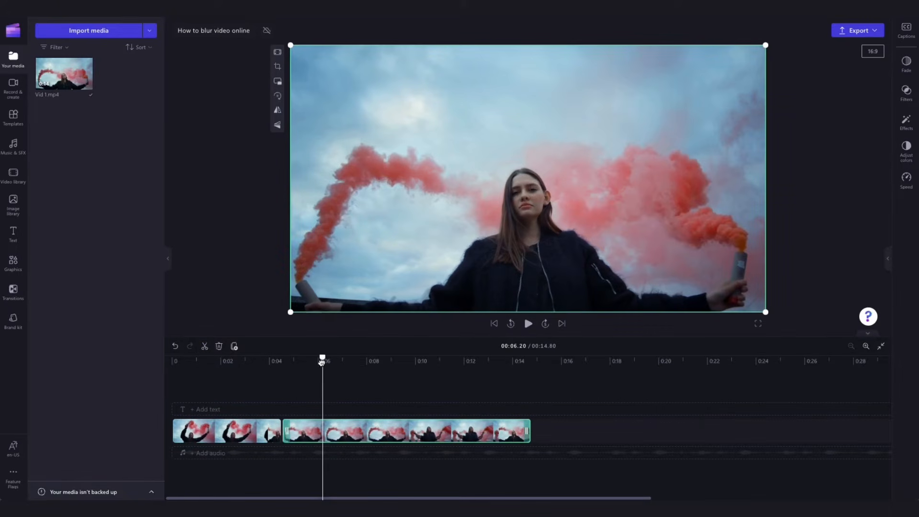
{"action": "left_click", "coordinate": [204, 346]}
Step: Apply the Blur effect to only the short middle segment of Vid 1.mp4 and preview the result from 00:03.53
{"action": "left_click", "coordinate": [231, 438]}
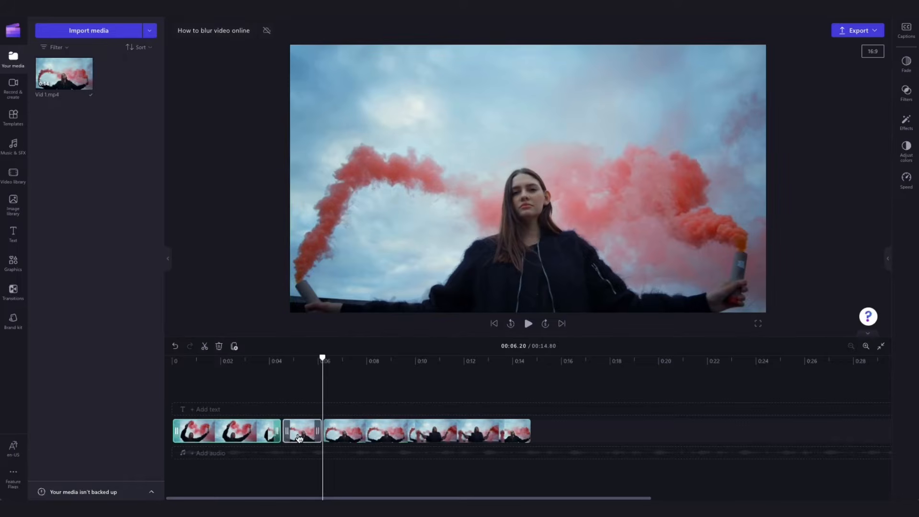
{"action": "left_click", "coordinate": [338, 436]}
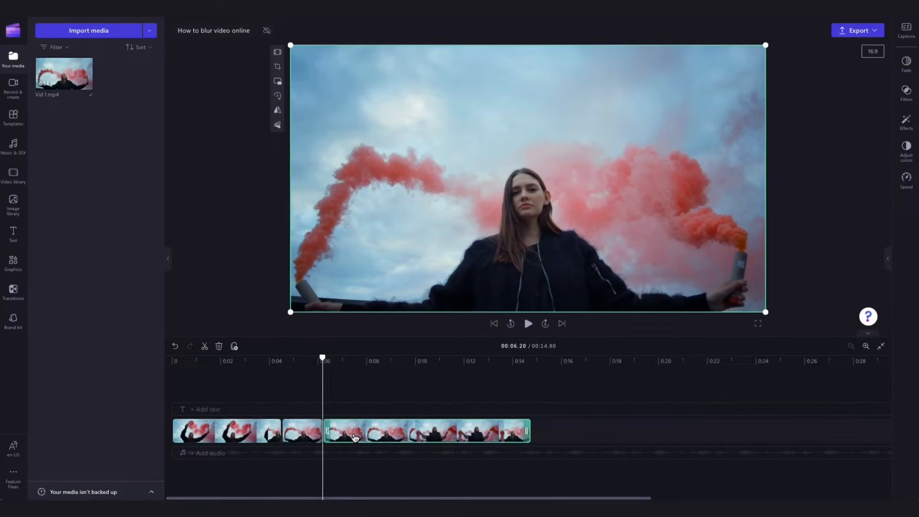
{"action": "left_click", "coordinate": [302, 431]}
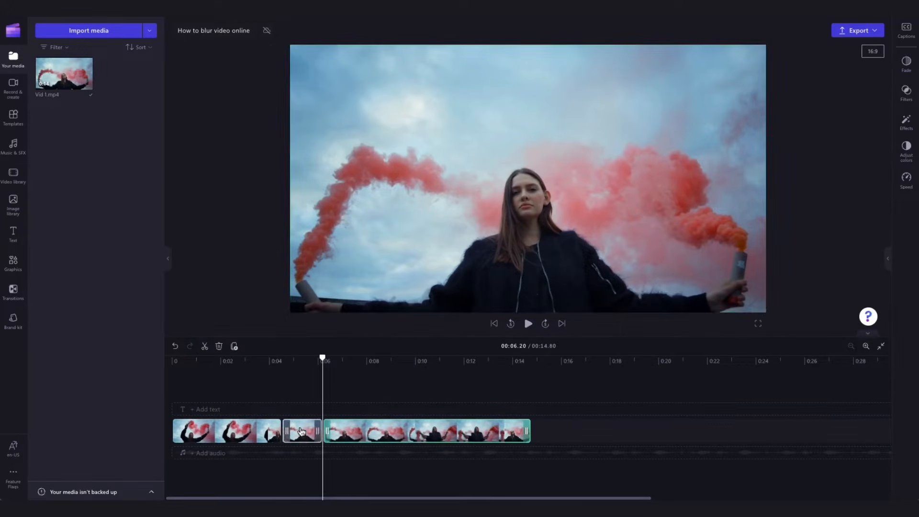
{"action": "left_click", "coordinate": [302, 432]}
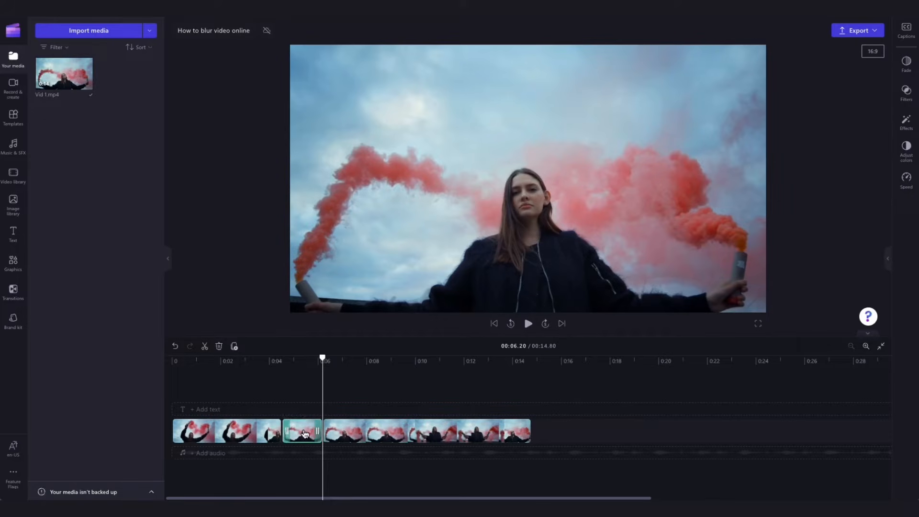
{"action": "left_click", "coordinate": [907, 123]}
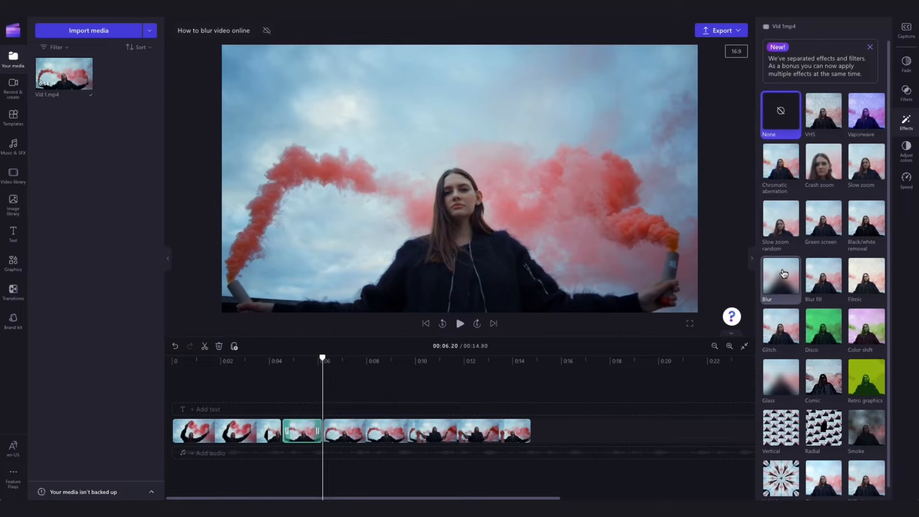
{"action": "left_click", "coordinate": [780, 275]}
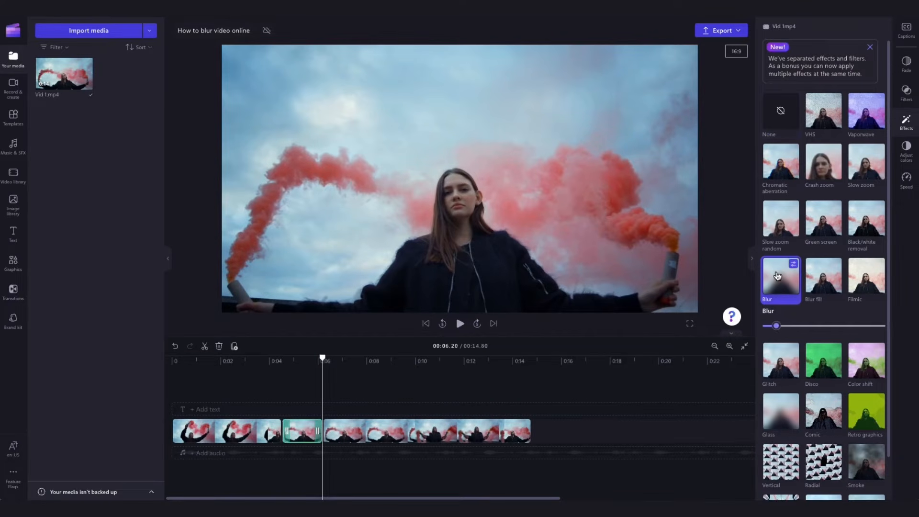
{"action": "left_click", "coordinate": [258, 388]}
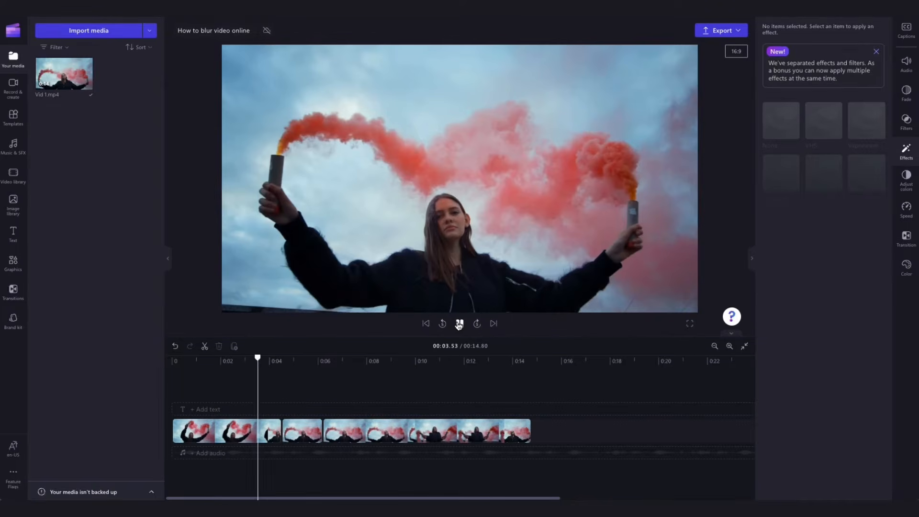
{"action": "left_click", "coordinate": [459, 324]}
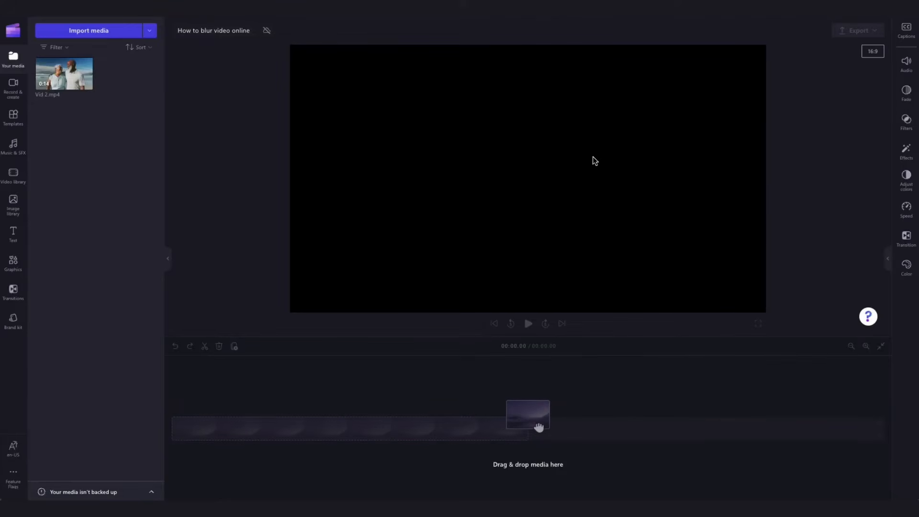
Step: Place Vid 2.mp4 on the empty timeline and crop it to just the man's head
{"action": "left_click_drag", "start_coordinate": [67, 77], "coordinate": [207, 417]}
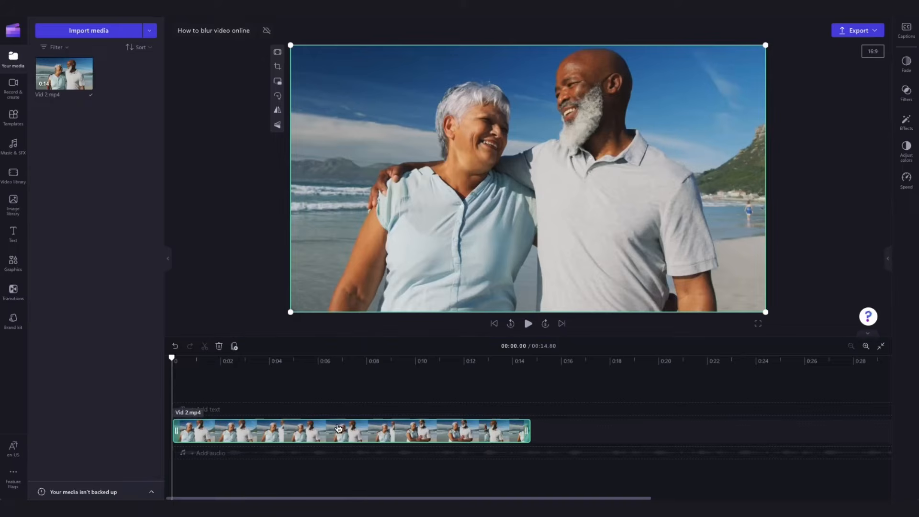
{"action": "left_click", "coordinate": [279, 69]}
{"action": "left_click_drag", "start_coordinate": [291, 313], "coordinate": [550, 165]}
{"action": "left_click_drag", "start_coordinate": [766, 105], "coordinate": [640, 104]}
{"action": "left_click", "coordinate": [537, 52]}
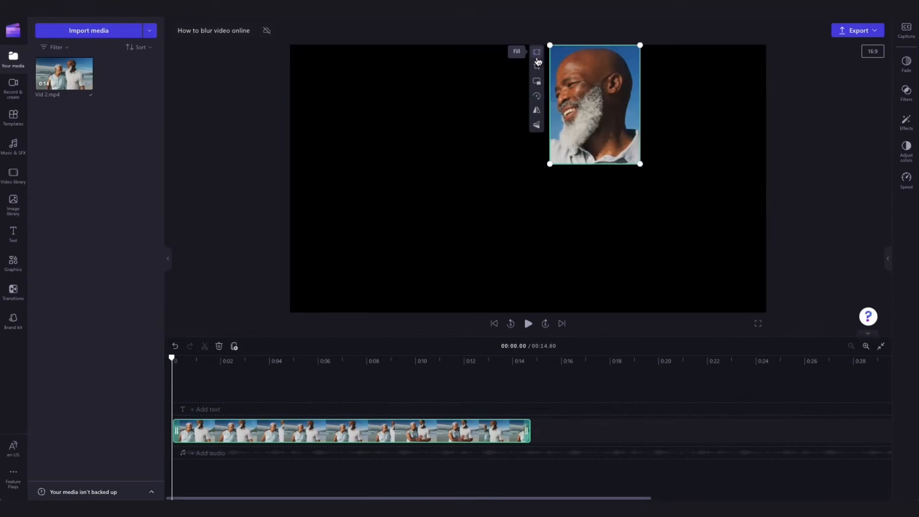
Step: Apply the Blur effect to the cropped face clip and lower the blur strength slightly
{"action": "left_click", "coordinate": [906, 122]}
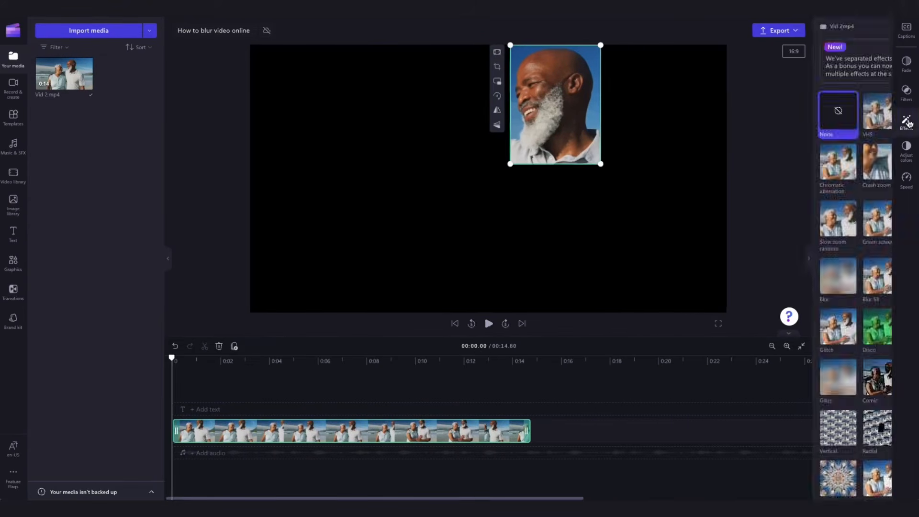
{"action": "left_click", "coordinate": [783, 285]}
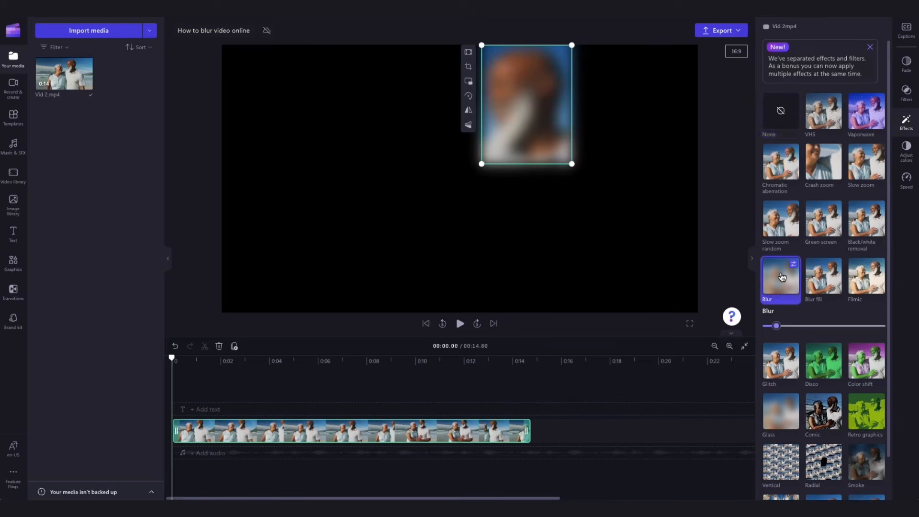
{"action": "left_click_drag", "start_coordinate": [778, 330], "coordinate": [773, 331]}
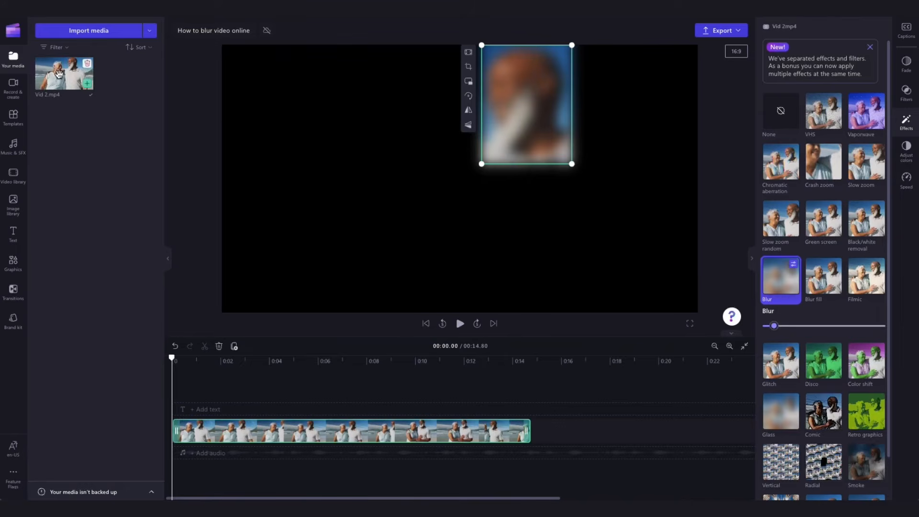
Step: Add a second, uncropped copy of Vid 2.mp4 on a track beneath the blurred face clip and preview it from 00:05.90
{"action": "left_click_drag", "start_coordinate": [64, 73], "coordinate": [184, 450]}
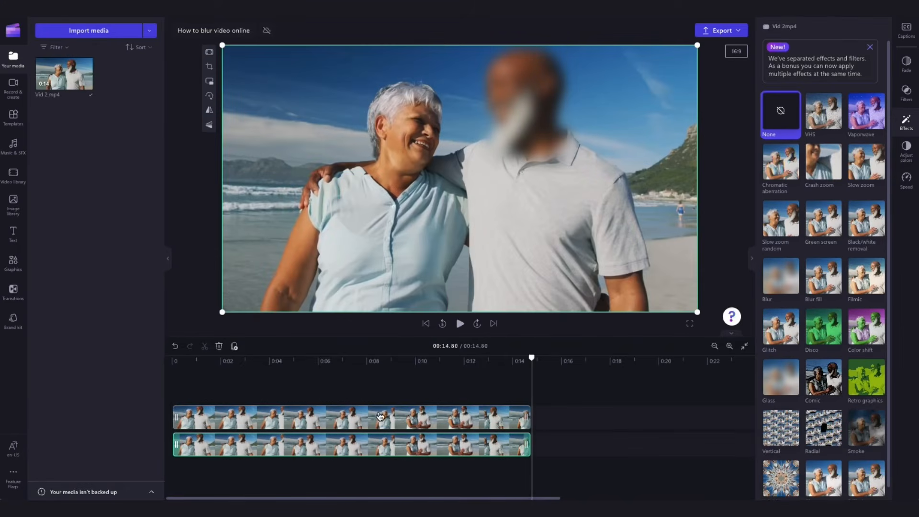
{"action": "left_click", "coordinate": [315, 388]}
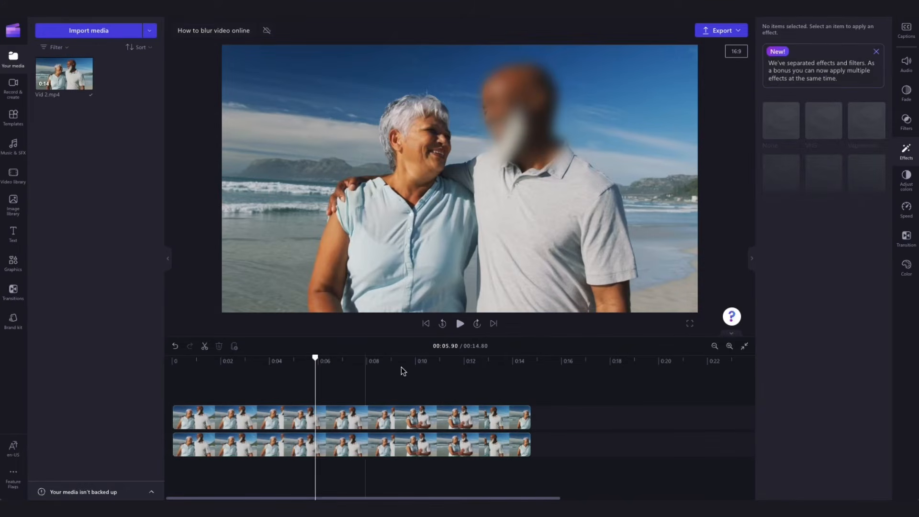
{"action": "left_click", "coordinate": [460, 323]}
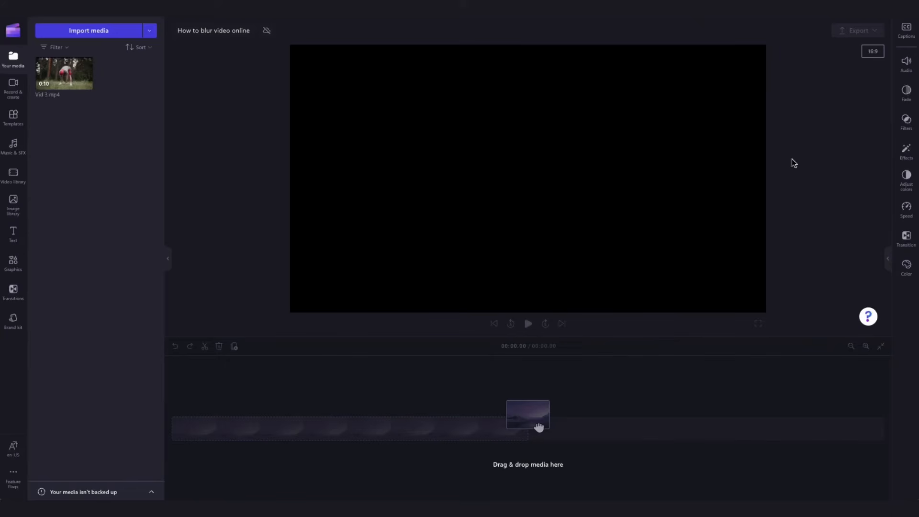
Step: Place Vid 3.mp4 on the empty timeline and apply the Blur fill effect to it
{"action": "left_click_drag", "start_coordinate": [72, 79], "coordinate": [207, 415]}
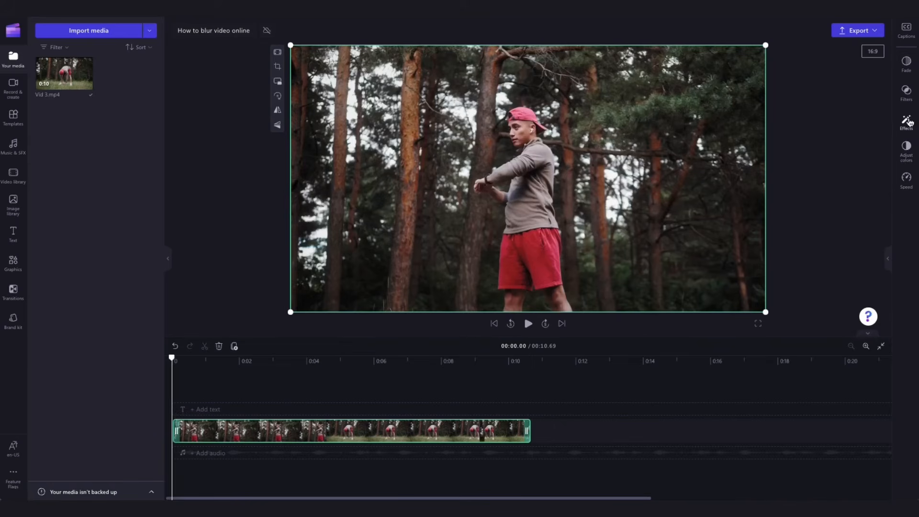
{"action": "left_click", "coordinate": [907, 122]}
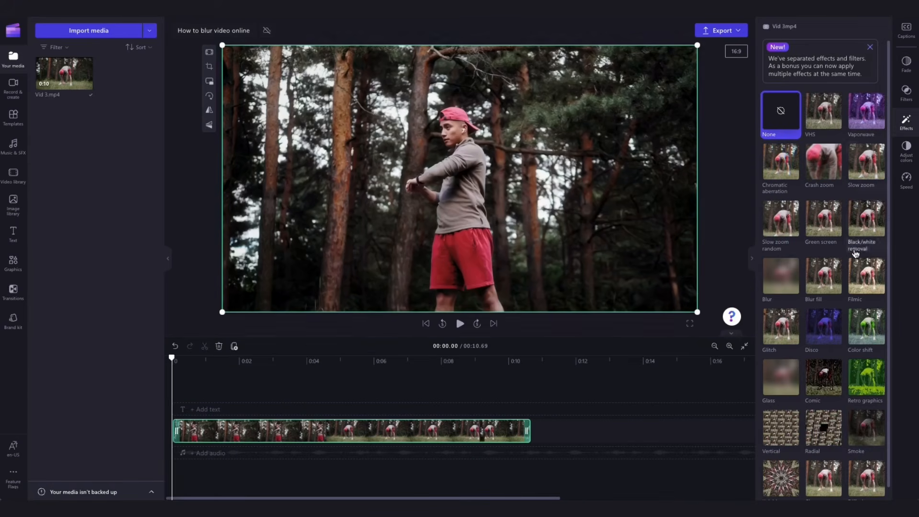
{"action": "left_click", "coordinate": [828, 284]}
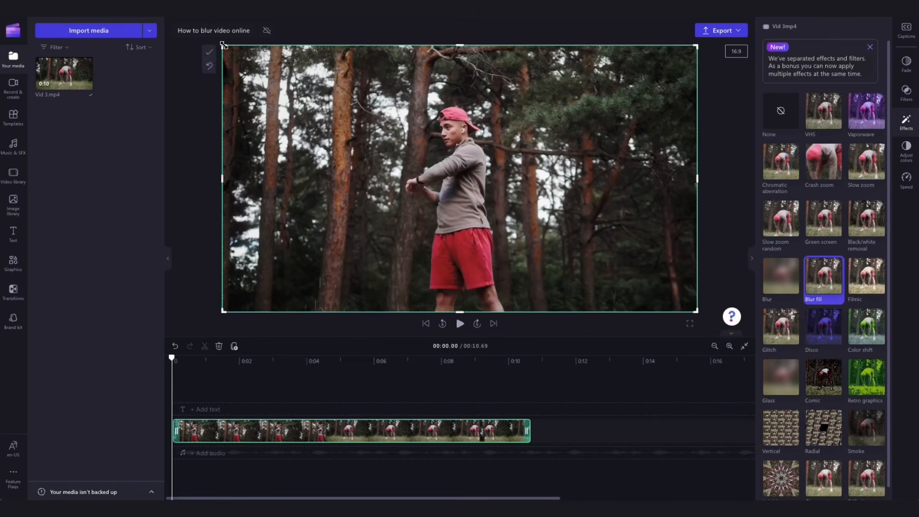
Step: Crop the Vid 3.mp4 clip to a narrow portrait area around the man, cutting away both sides and the upper edge
{"action": "left_click", "coordinate": [209, 66]}
{"action": "left_click_drag", "start_coordinate": [222, 45], "coordinate": [372, 95]}
{"action": "left_click_drag", "start_coordinate": [697, 95], "coordinate": [541, 99]}
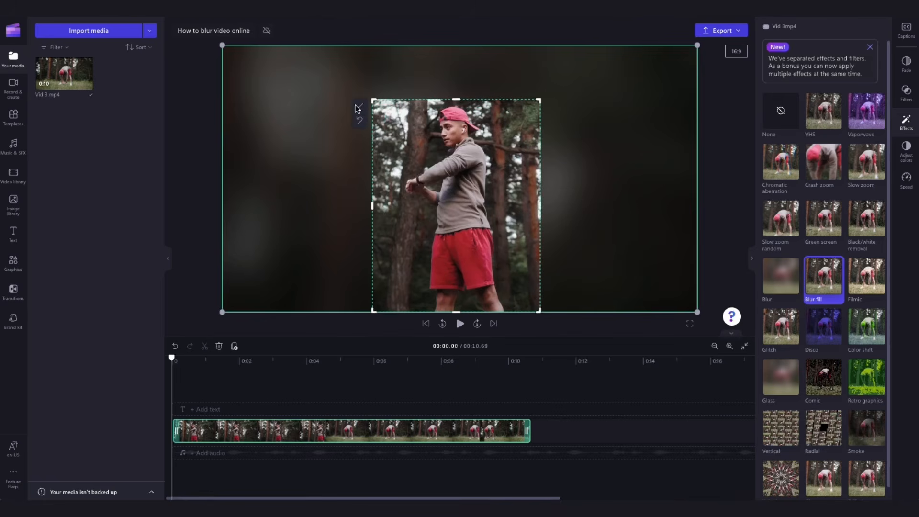
{"action": "left_click", "coordinate": [362, 110]}
Step: Center the cropped clip within the blur-filled 16:9 frame and play a short preview of it
{"action": "left_click_drag", "start_coordinate": [441, 192], "coordinate": [445, 164]}
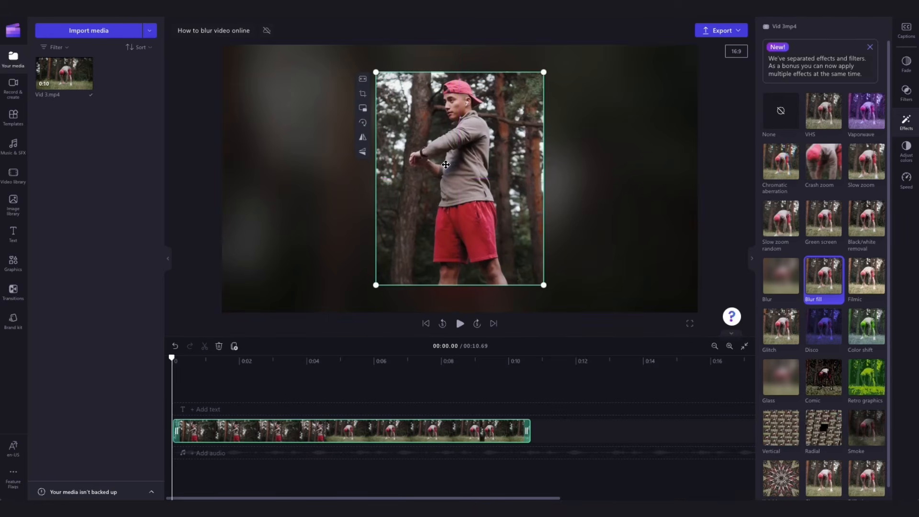
{"action": "left_click", "coordinate": [460, 325]}
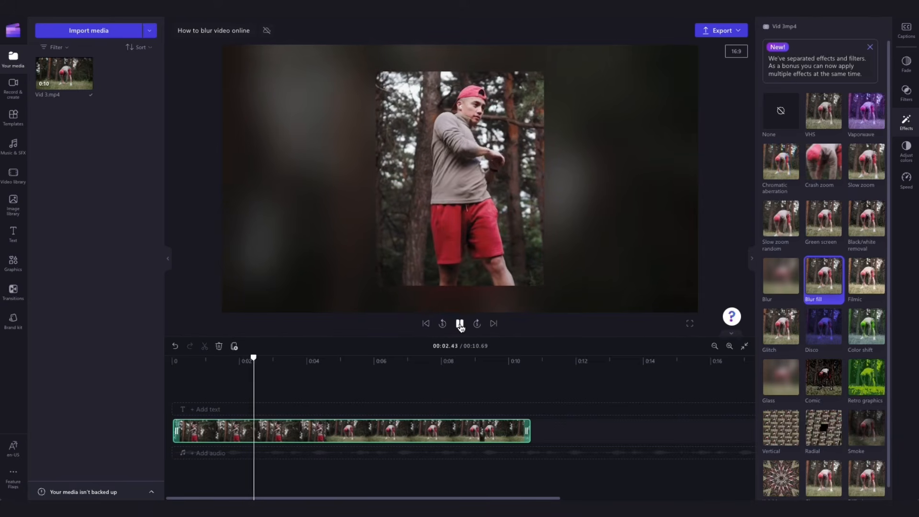
{"action": "left_click", "coordinate": [459, 324]}
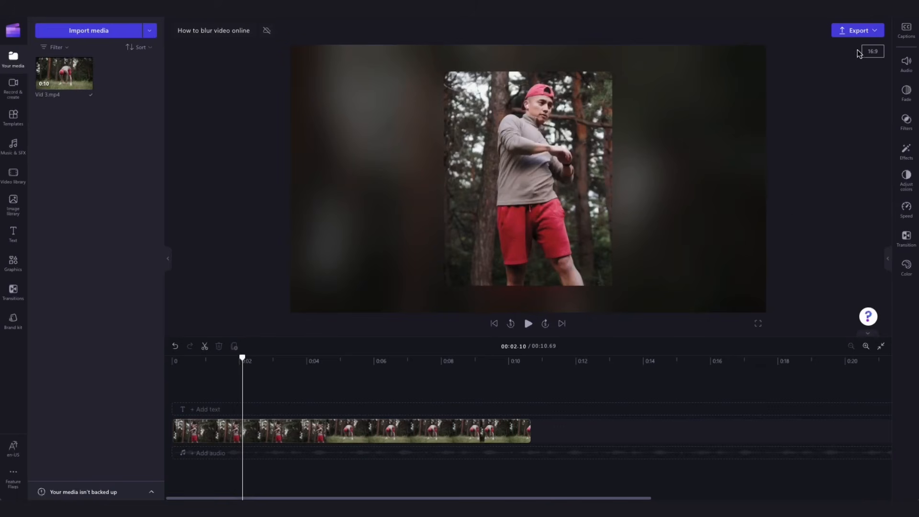
Step: Export the video at 1080p and save it to the Documents folder as How to blur video online.mp4
{"action": "left_click", "coordinate": [856, 34]}
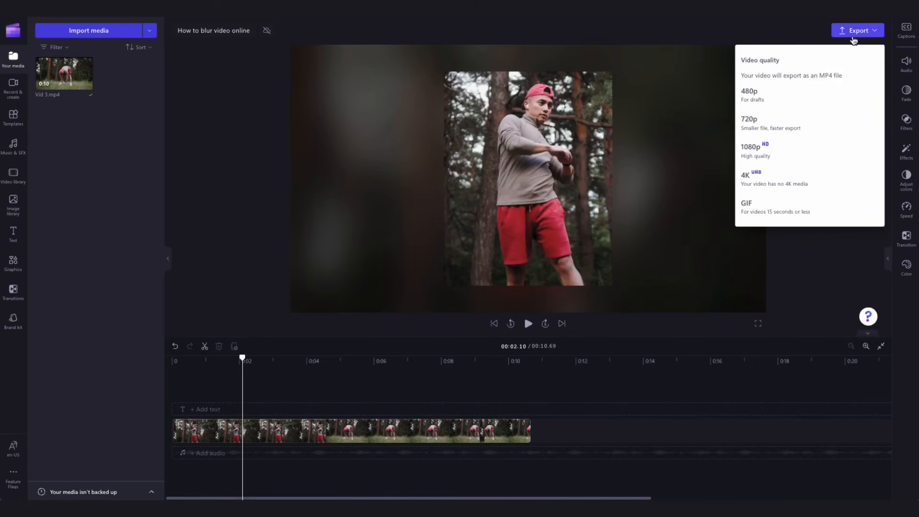
{"action": "left_click", "coordinate": [782, 148]}
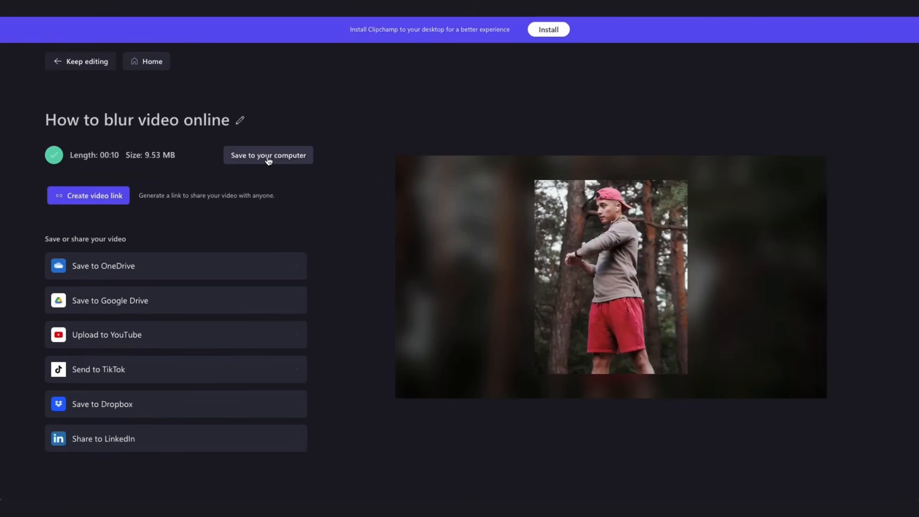
{"action": "left_click", "coordinate": [268, 158]}
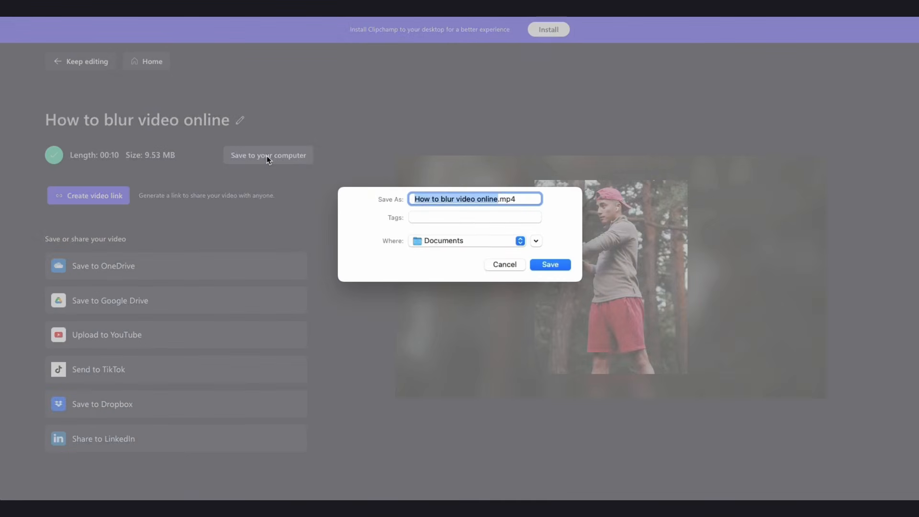
{"action": "left_click", "coordinate": [550, 266]}
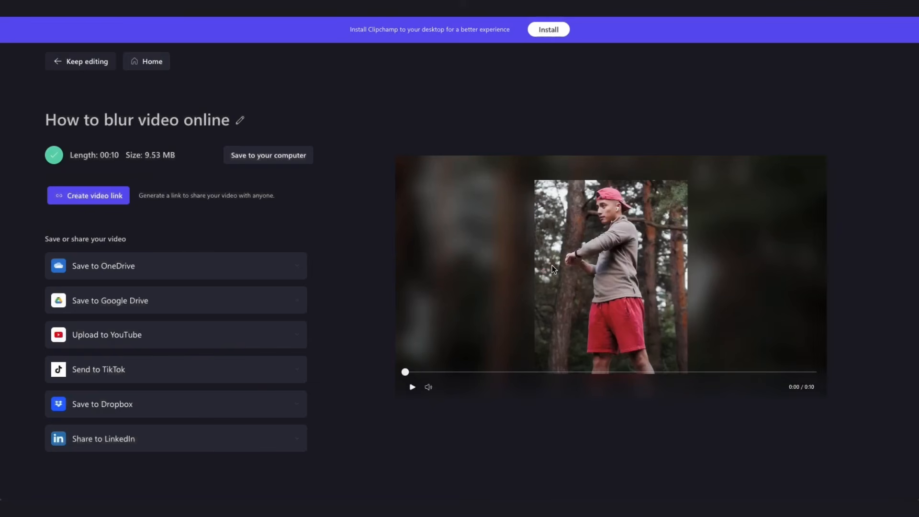